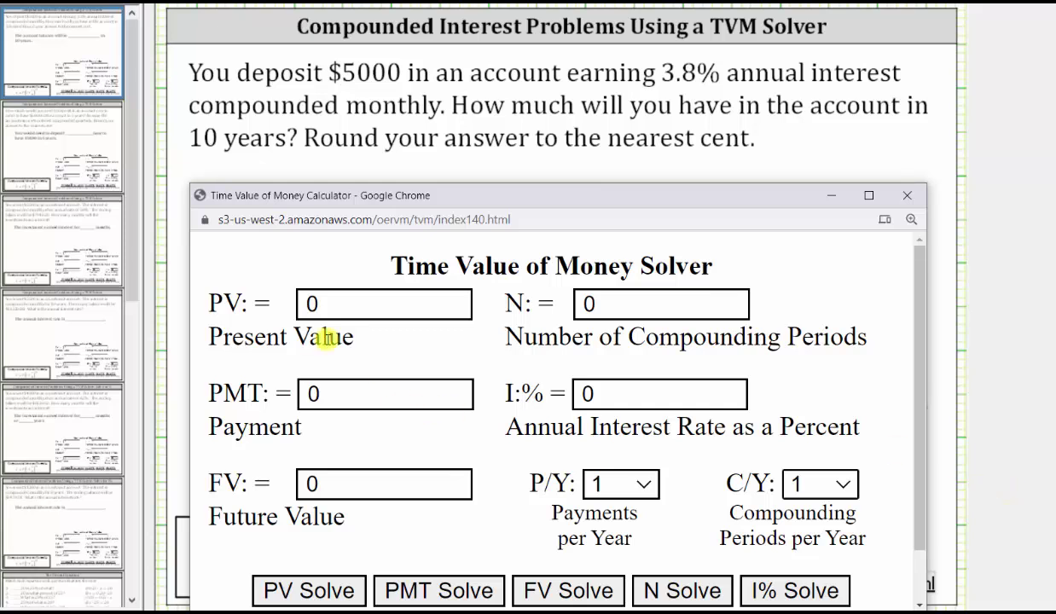
# Enter a present value of -5000, 120 compounding periods and an annual interest rate of 3.8 percent in the solver
pyautogui.moveTo(308, 304); pyautogui.dragTo(292, 304)
pyautogui.write('-5000')
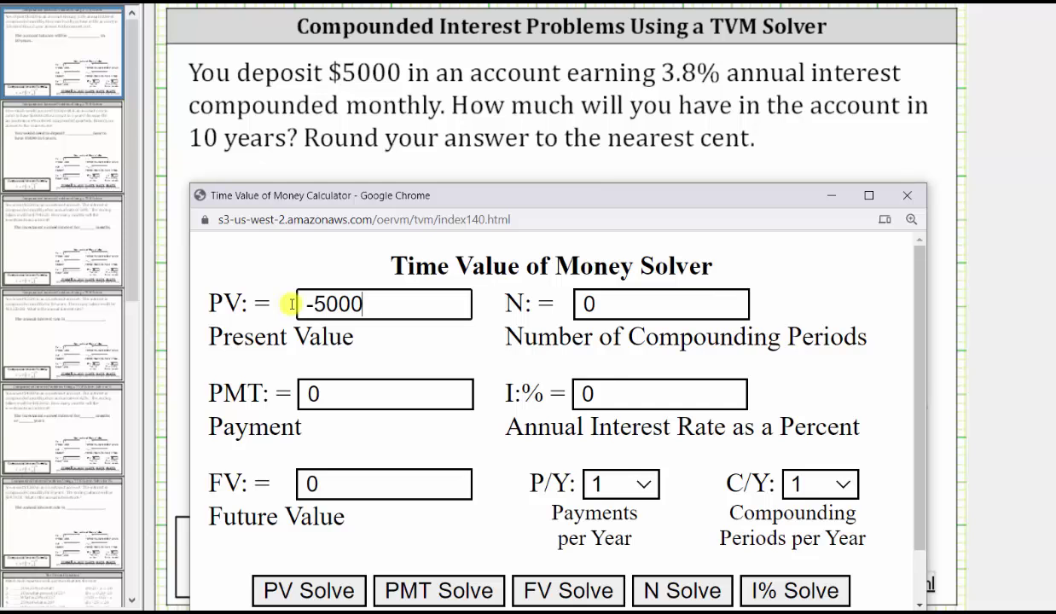
pyautogui.press('Tab')
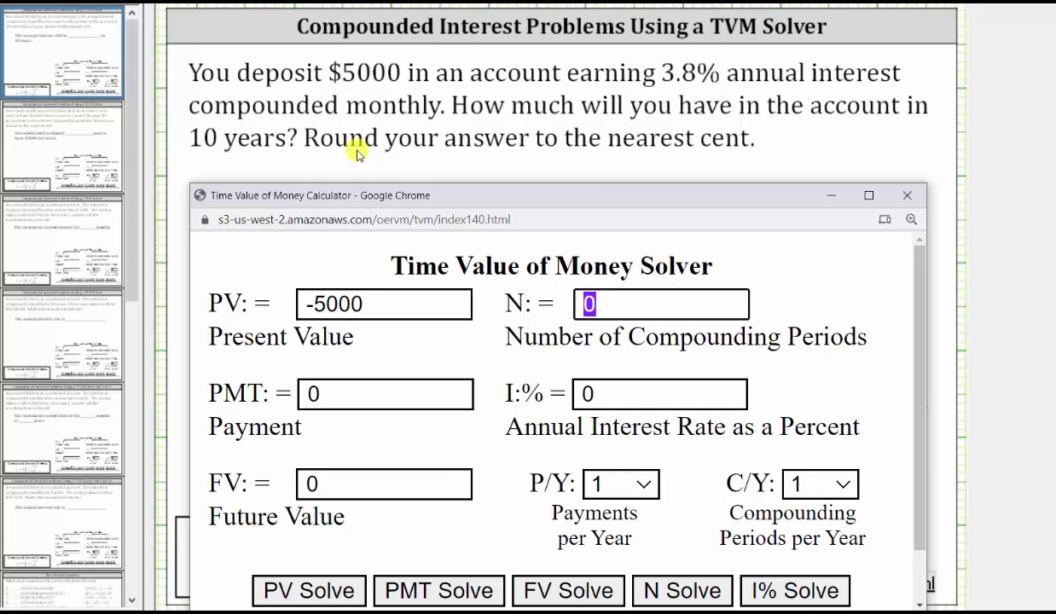
pyautogui.write('120')
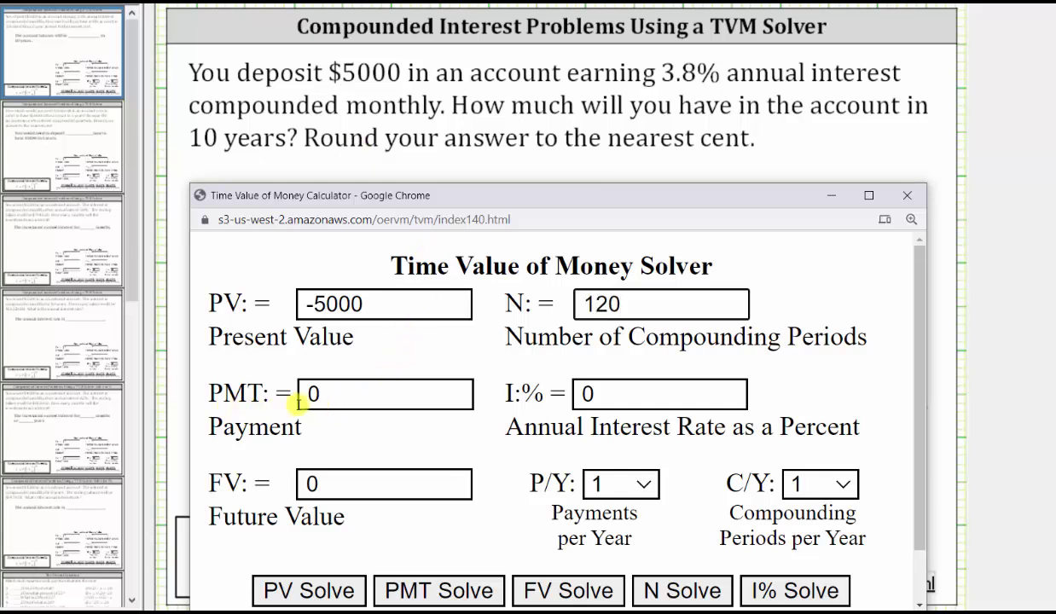
pyautogui.doubleClick(586, 393)
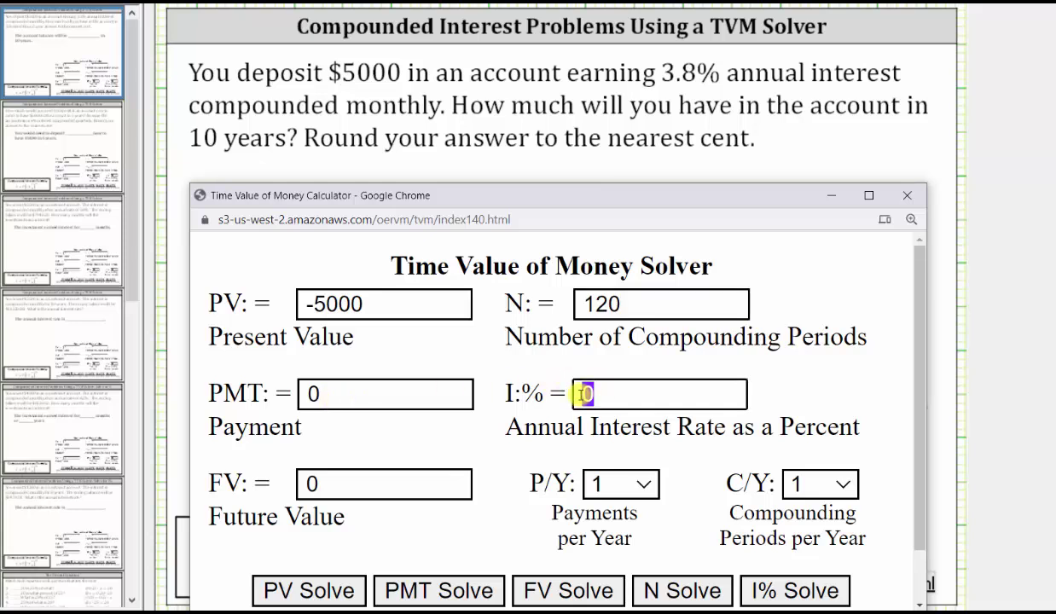
pyautogui.write('3.8')
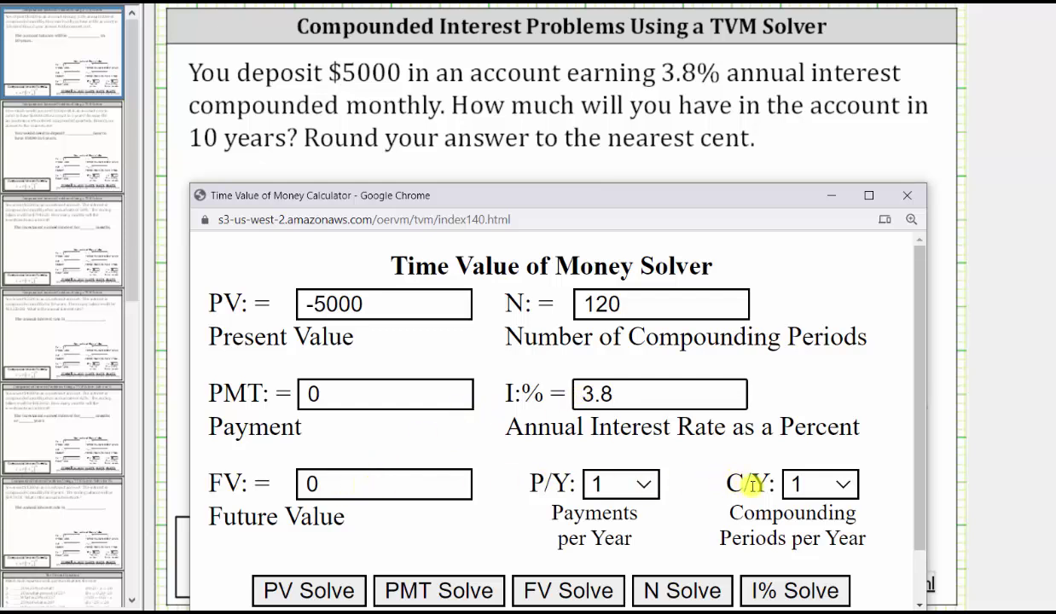
# Set the compounding periods per year to 12 and solve for the future value
pyautogui.click(851, 486)
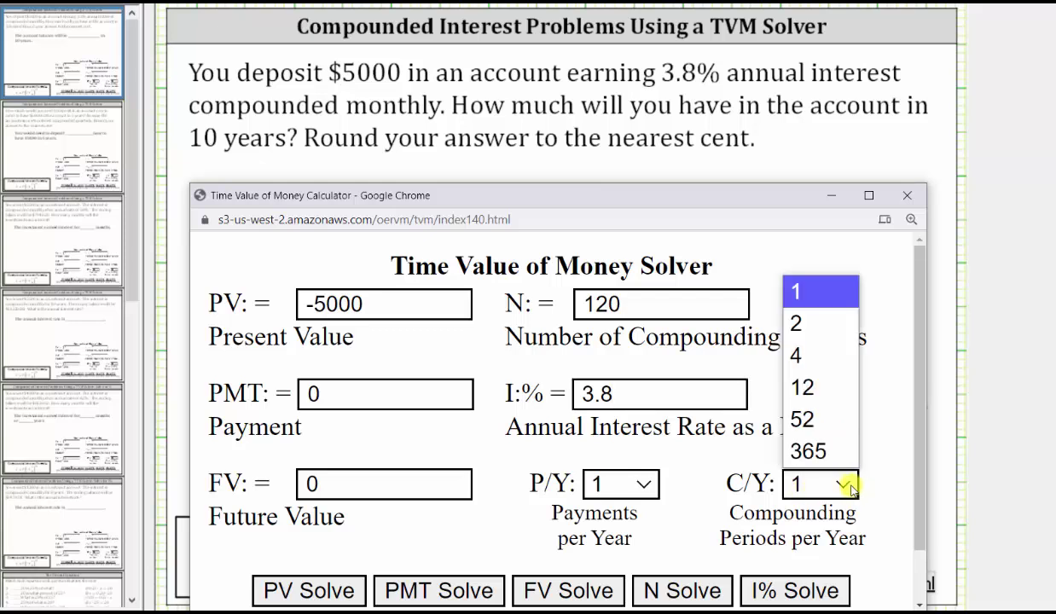
pyautogui.click(802, 386)
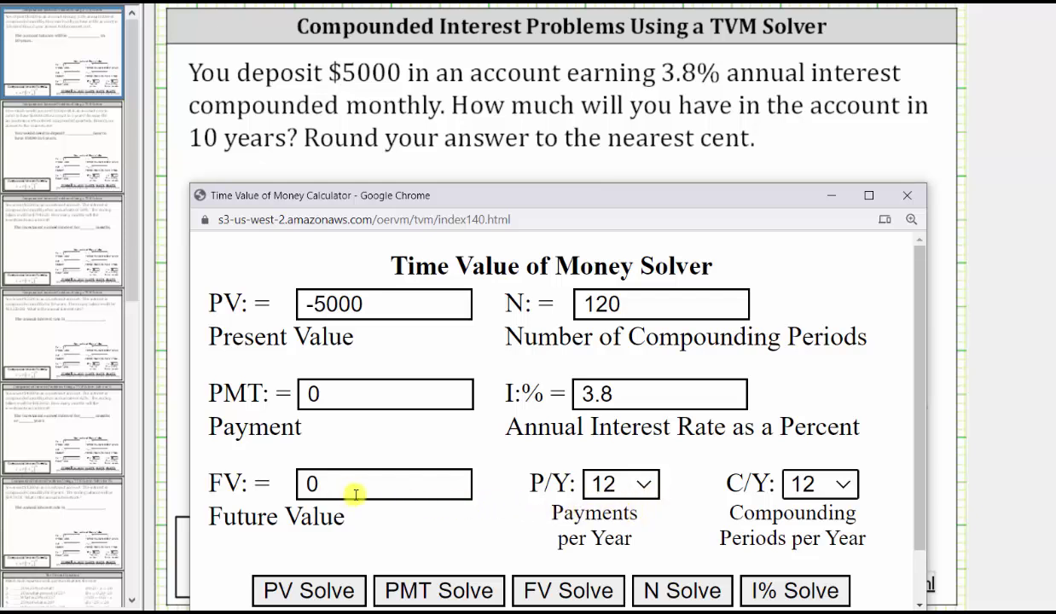
pyautogui.click(544, 592)
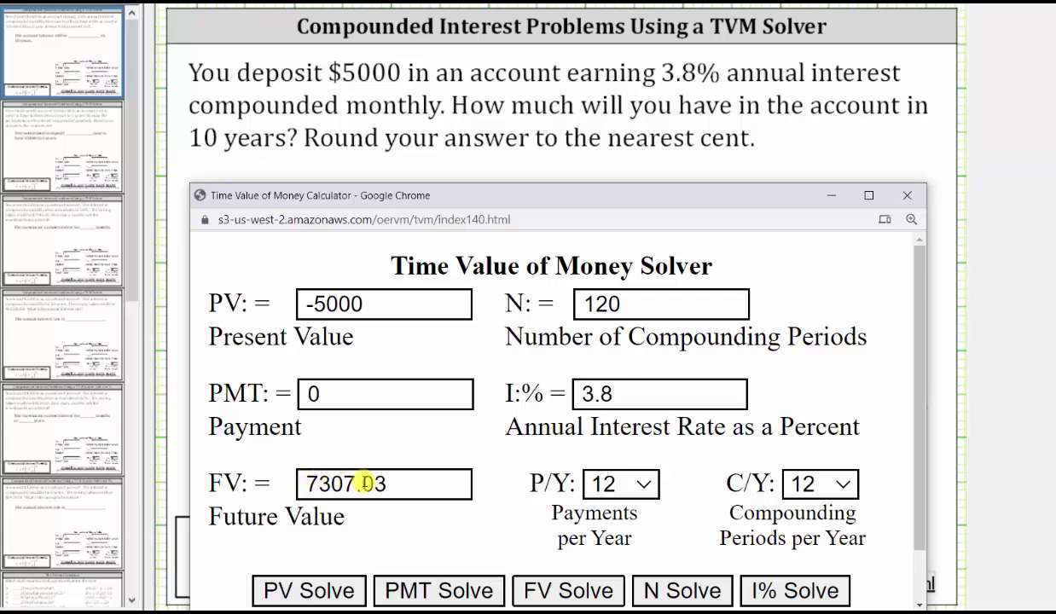
# Make the present value positive 5000 and solve for the future value again
pyautogui.click(314, 304)
pyautogui.press('BackSpace')
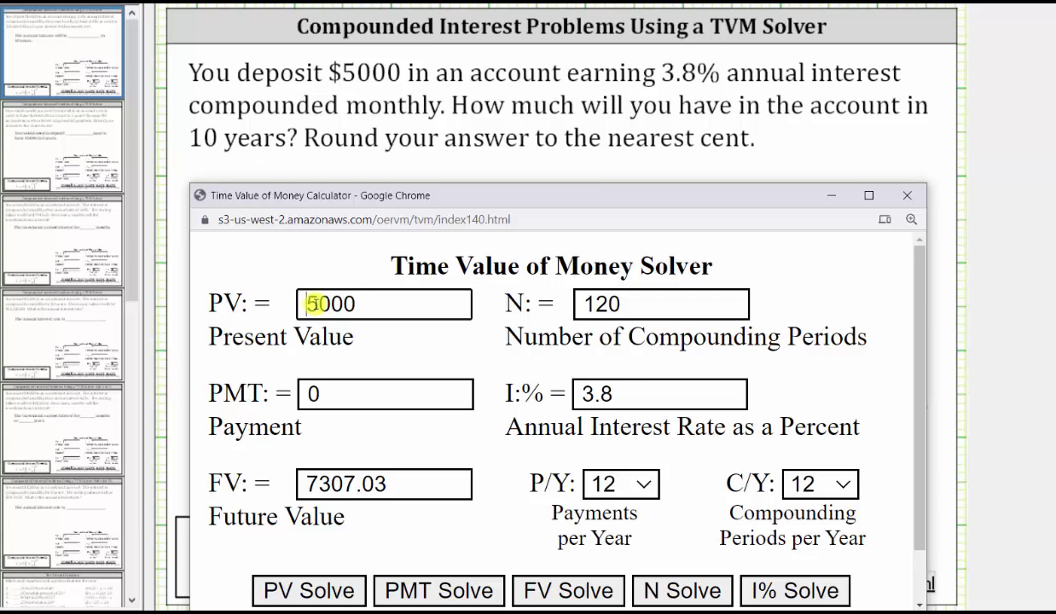
pyautogui.click(556, 584)
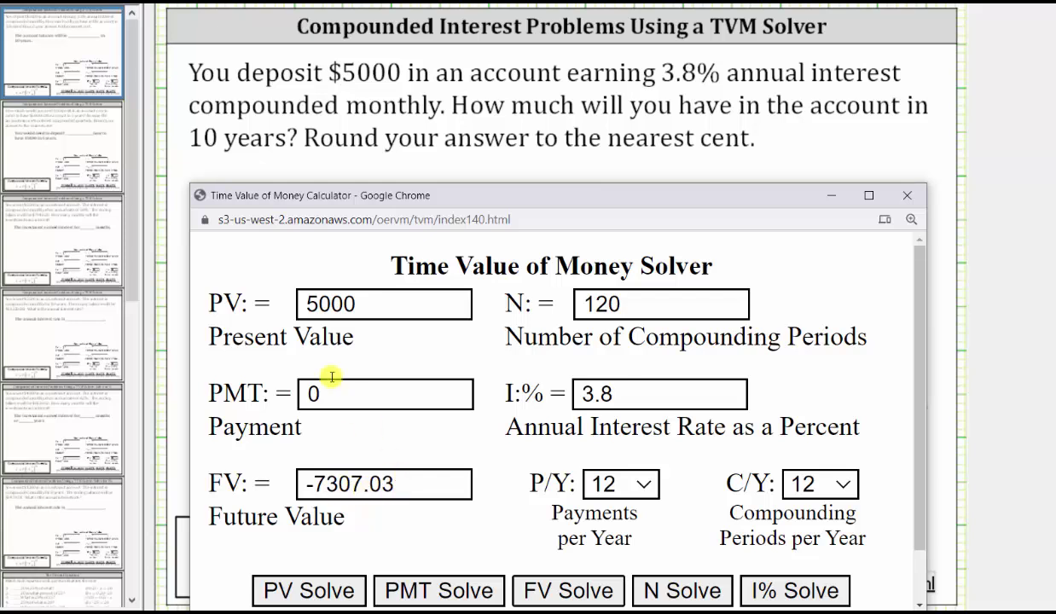
# Restore the minus sign so the present value is -5000 and recalculate the future value
pyautogui.click(310, 304)
pyautogui.write('-')
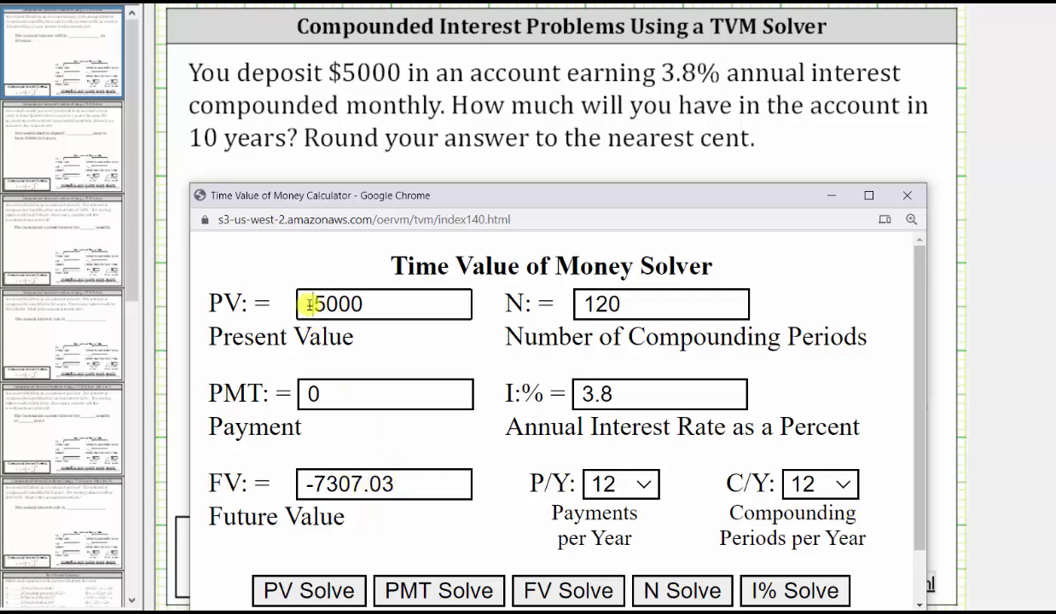
pyautogui.click(536, 584)
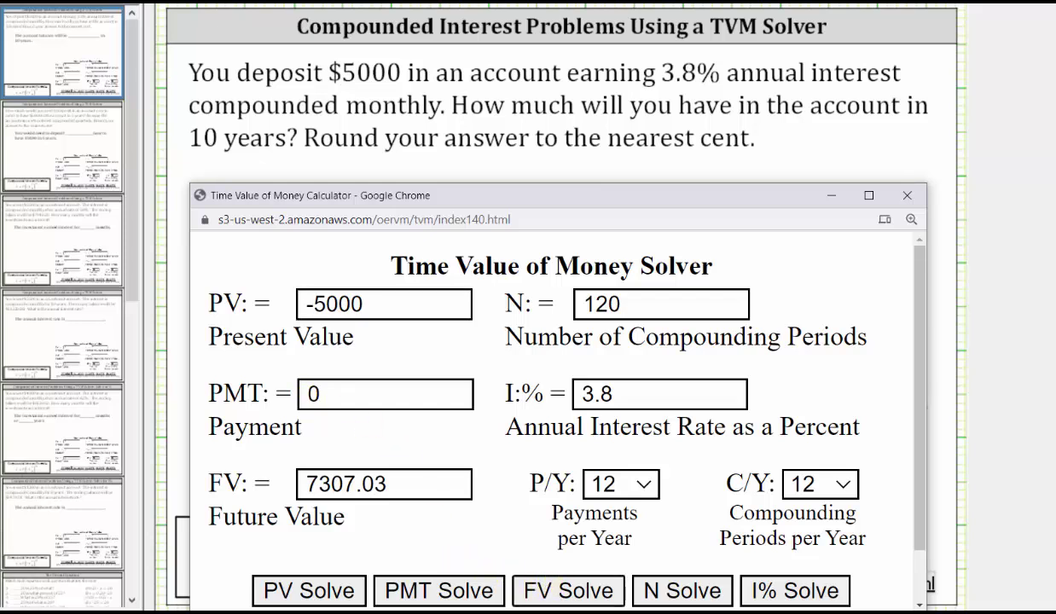
# Return to the problem slide and handwrite $7307.03 in the account balance blank
pyautogui.click(818, 150)
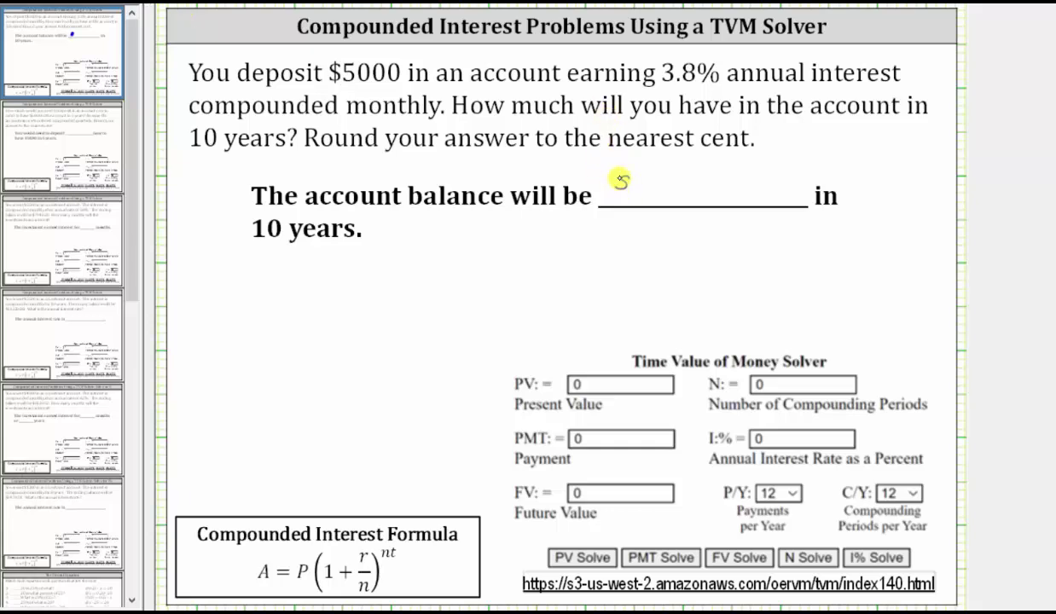
pyautogui.moveTo(628, 174); pyautogui.dragTo(618, 189)
pyautogui.moveTo(624, 171); pyautogui.dragTo(622, 192)
pyautogui.moveTo(630, 174)
pyautogui.mouseDown()
pyautogui.moveTo(630, 187)
pyautogui.moveTo(667, 182)
pyautogui.moveTo(667, 198)
pyautogui.moveTo(698, 179)
pyautogui.moveTo(725, 197)
pyautogui.moveTo(739, 183)
pyautogui.moveTo(768, 199)
pyautogui.mouseUp()
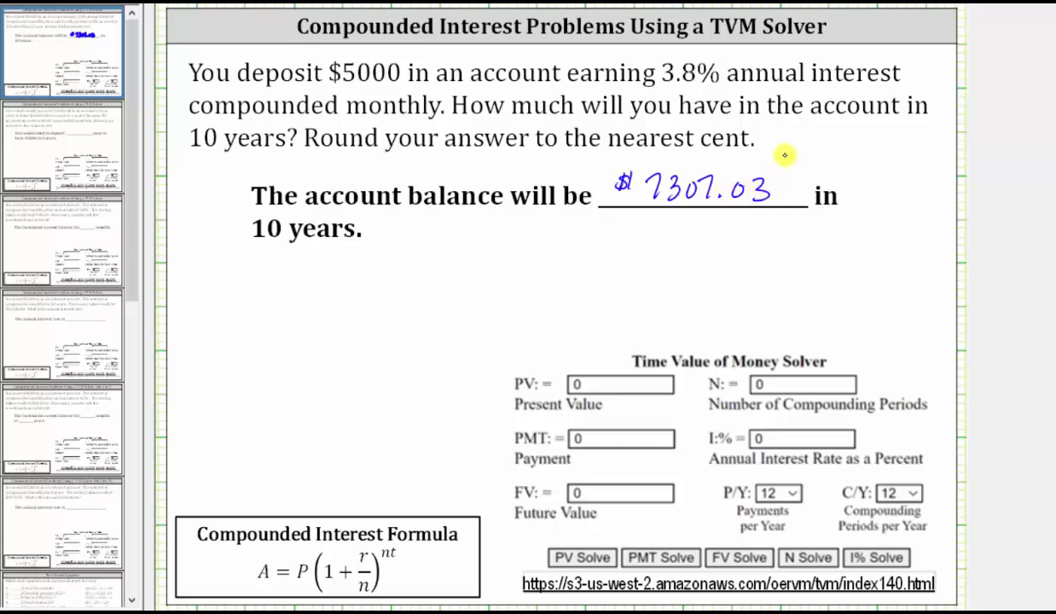
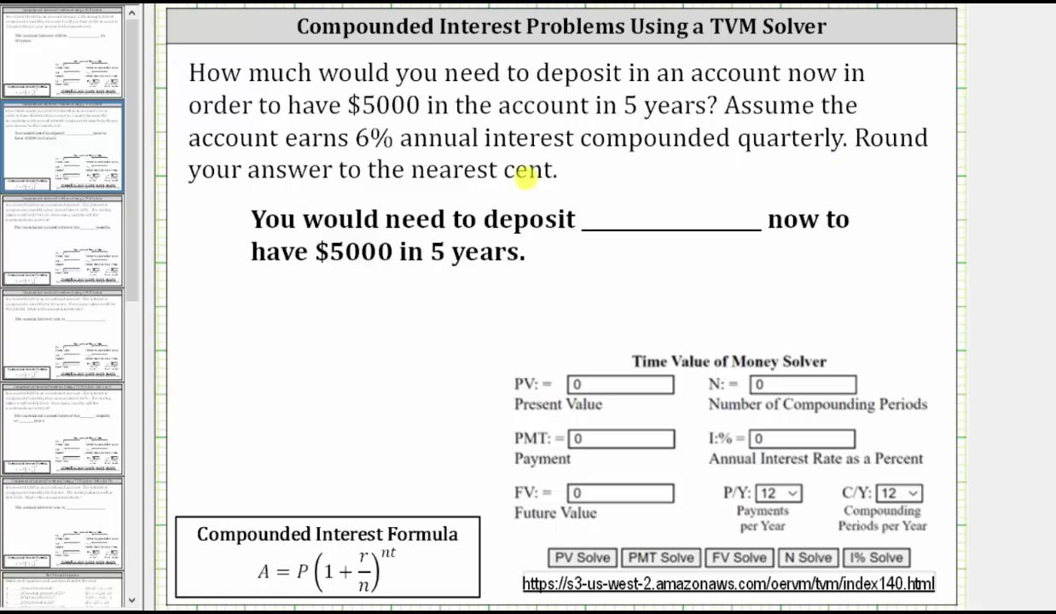
# Switch to the Time Value of Money Solver and enter 20 compounding periods, a 6 percent annual rate and a future value of 5000
pyautogui.hotkey('alt', 'Tab')
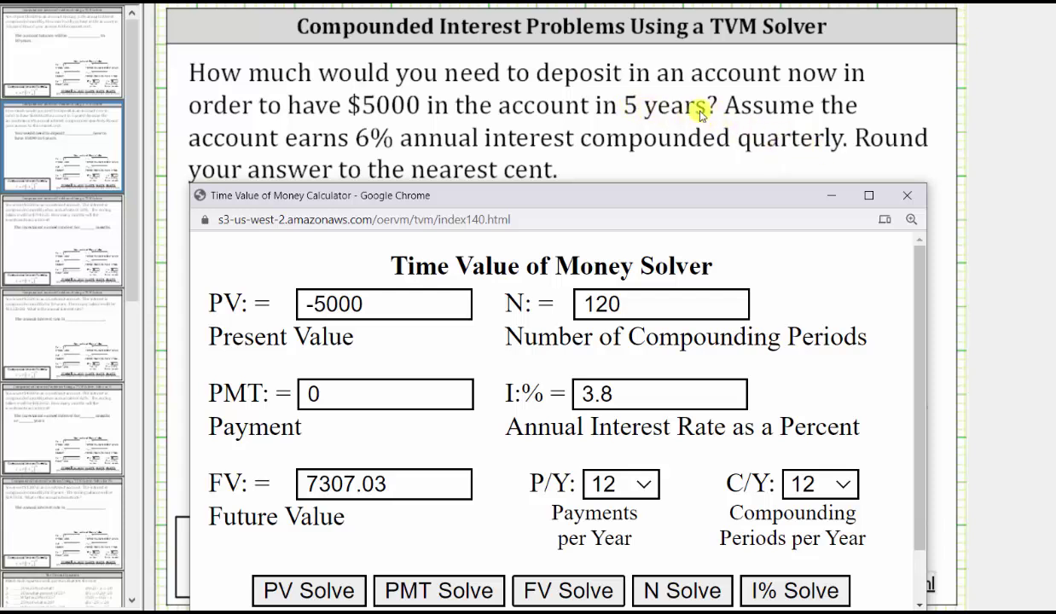
pyautogui.doubleClick(577, 295)
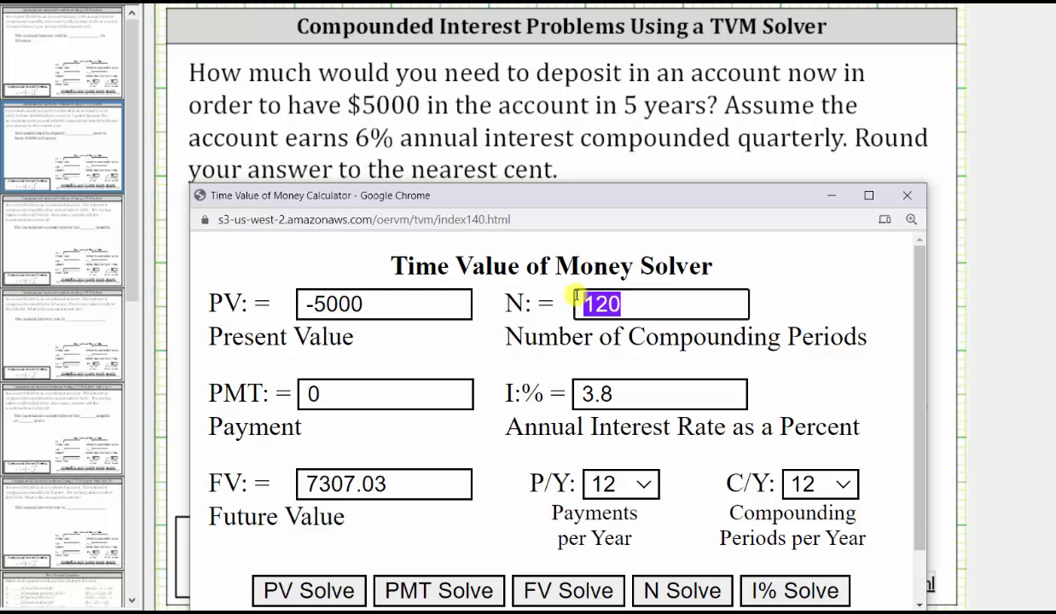
pyautogui.write('20')
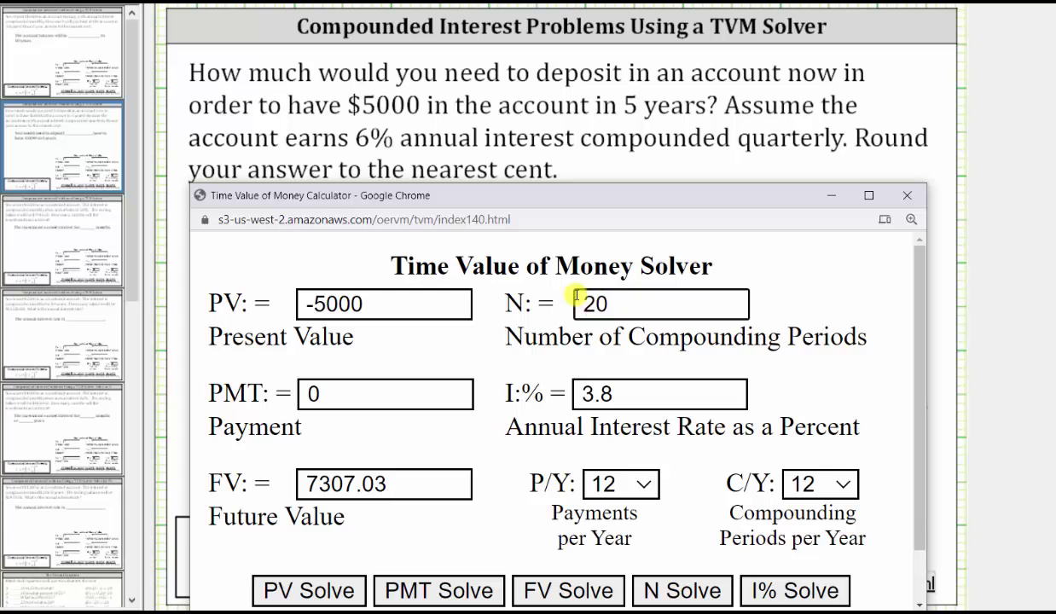
pyautogui.click(315, 392)
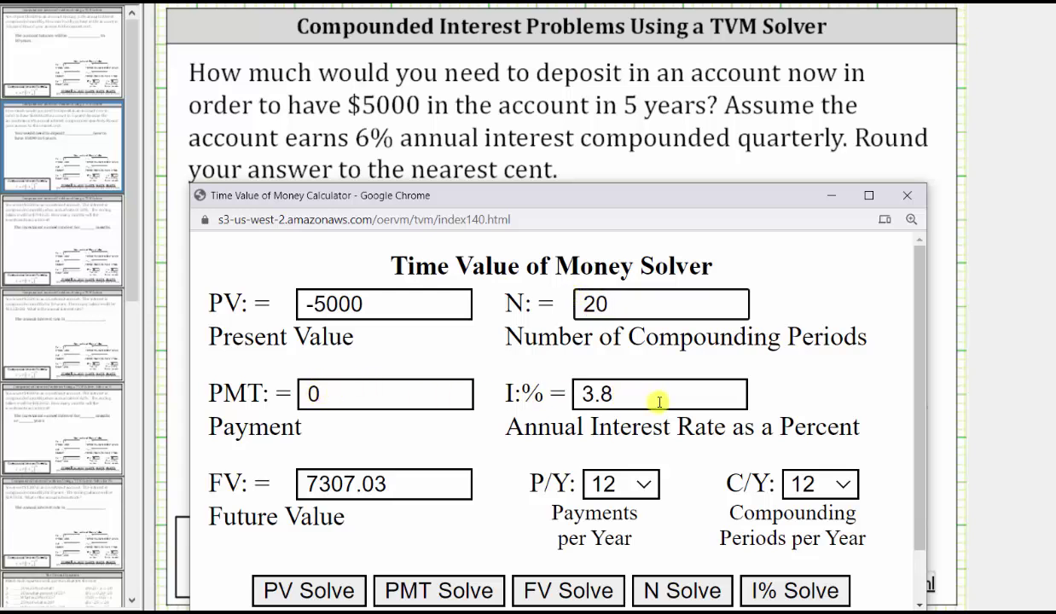
pyautogui.moveTo(632, 394); pyautogui.dragTo(558, 388)
pyautogui.write('6')
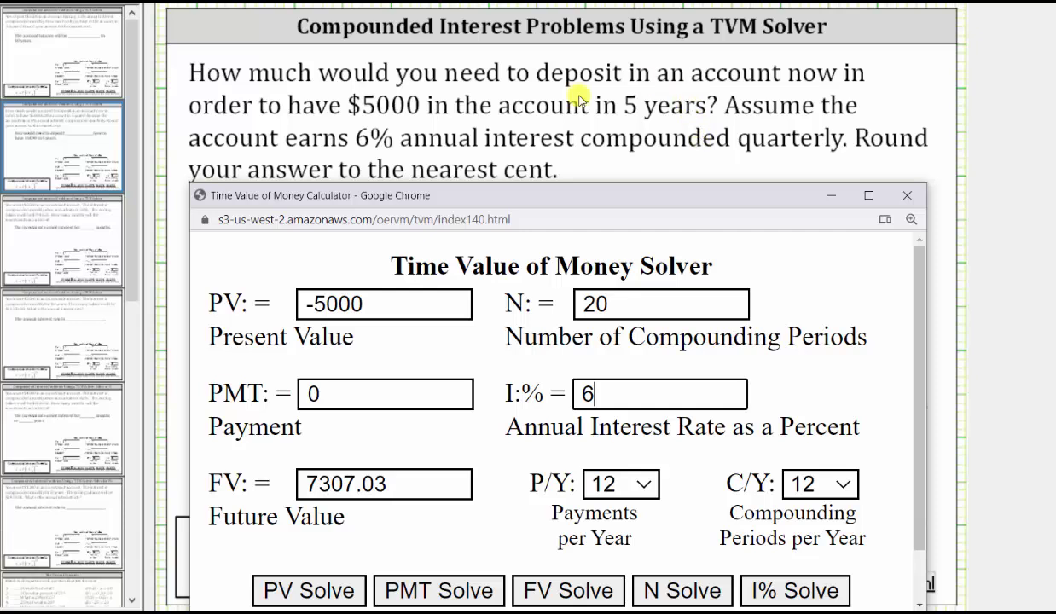
pyautogui.moveTo(388, 483); pyautogui.dragTo(278, 482)
pyautogui.write('5000')
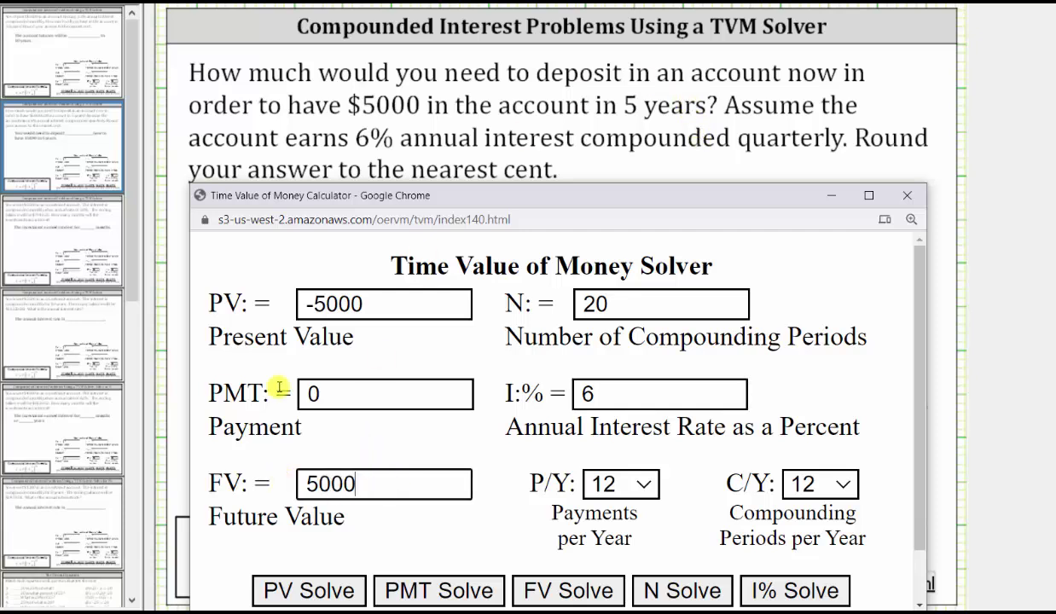
# Set the compounding periods per year to 4 and solve for the present value
pyautogui.click(849, 484)
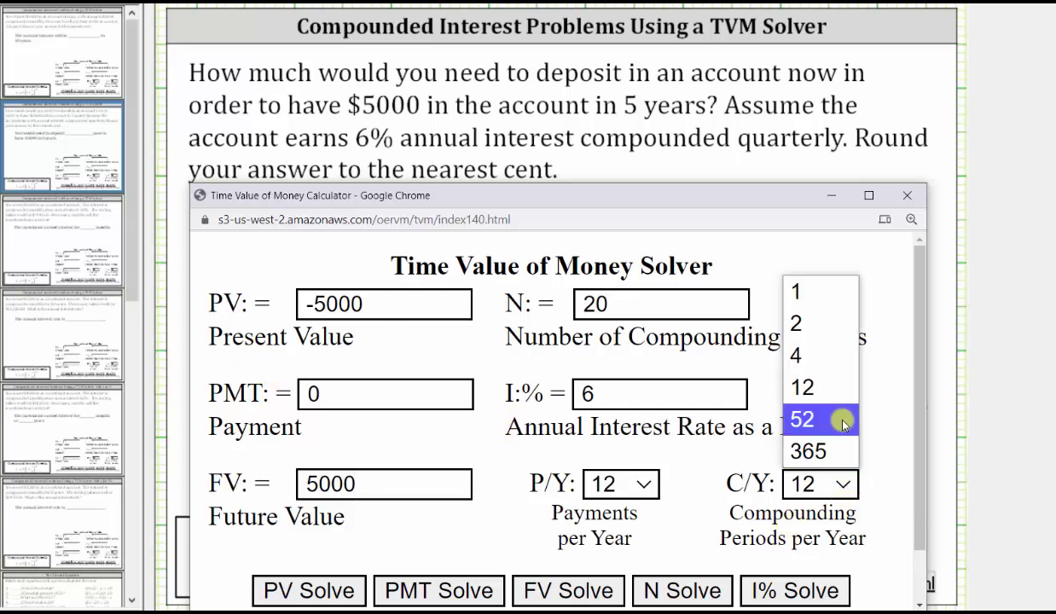
pyautogui.click(815, 358)
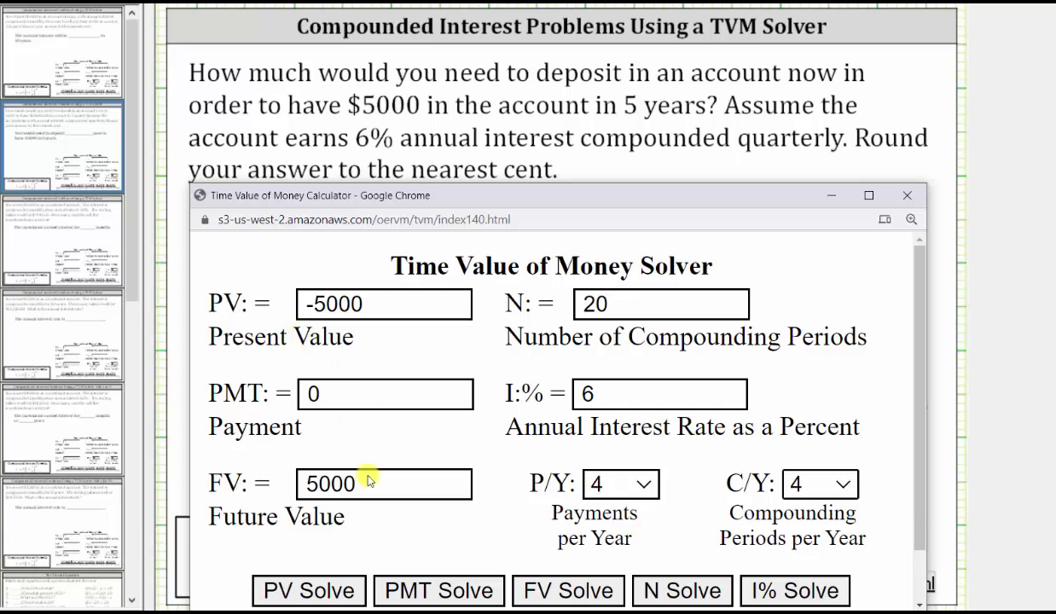
pyautogui.click(344, 587)
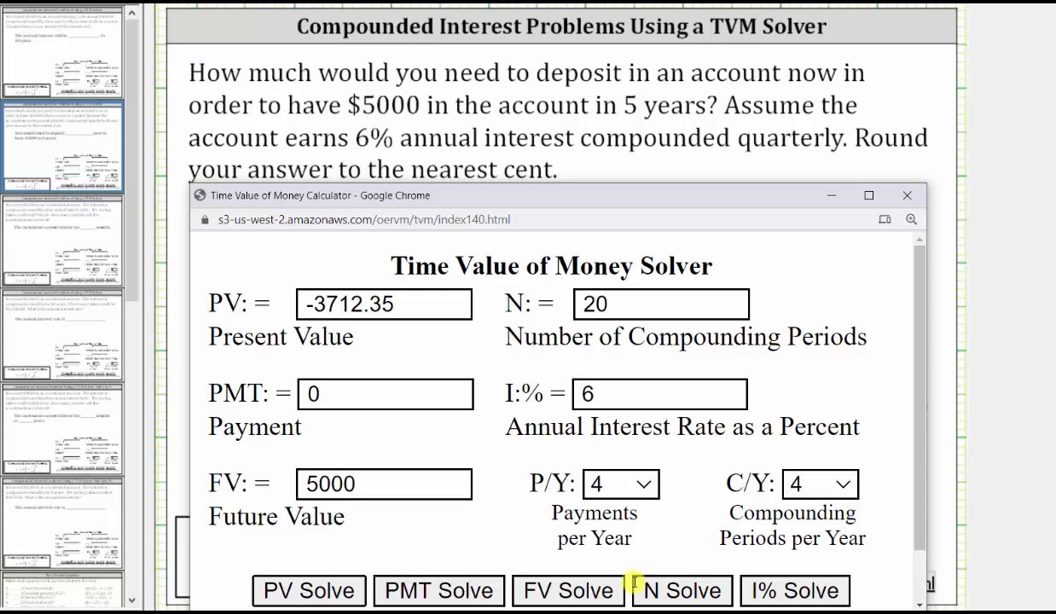
# Return to the problem slide and handwrite $3712.35 in the required deposit blank
pyautogui.click(60, 143)
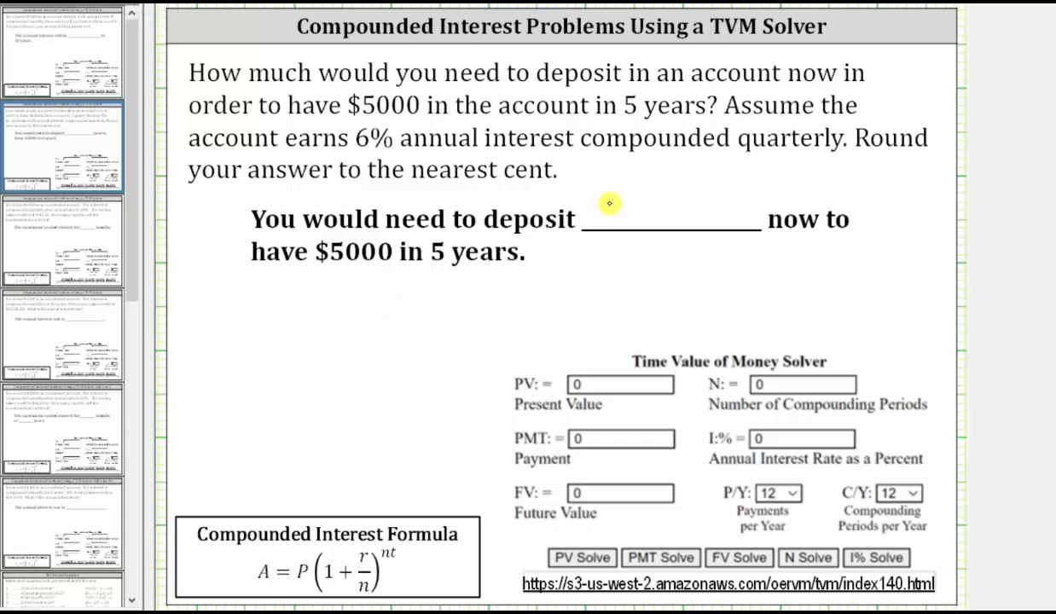
pyautogui.moveTo(598, 208)
pyautogui.mouseDown()
pyautogui.moveTo(629, 205)
pyautogui.moveTo(634, 220)
pyautogui.moveTo(654, 205)
pyautogui.moveTo(651, 222)
pyautogui.moveTo(669, 205)
pyautogui.moveTo(683, 209)
pyautogui.moveTo(675, 224)
pyautogui.moveTo(725, 224)
pyautogui.mouseUp()
pyautogui.moveTo(727, 205); pyautogui.dragTo(752, 201)
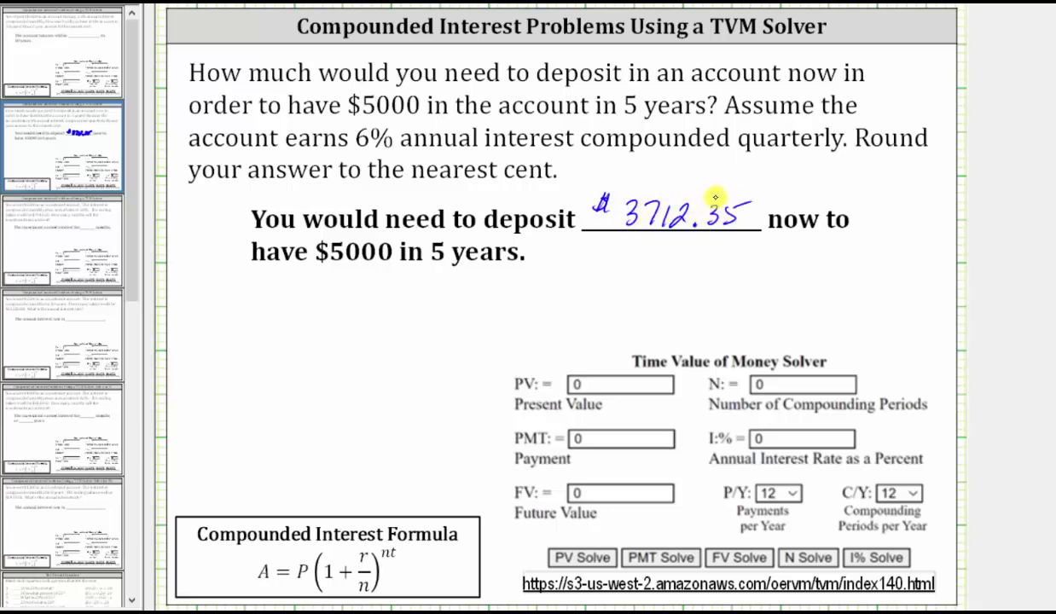
# Advance to the next problem slide, then switch to the Time Value of Money Solver and set the present value to -5000
pyautogui.press('pagedown')
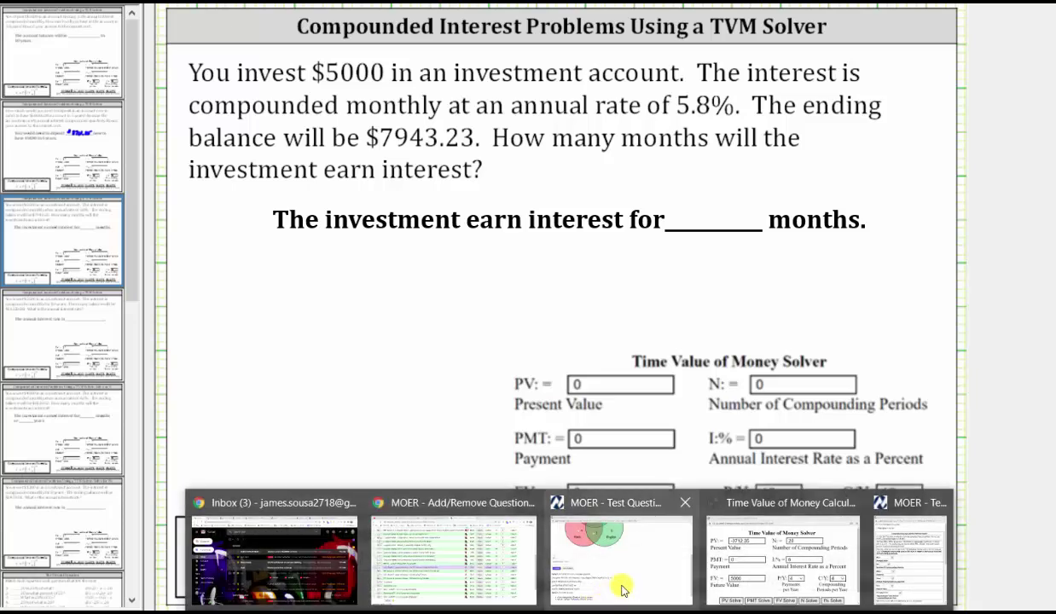
pyautogui.click(743, 553)
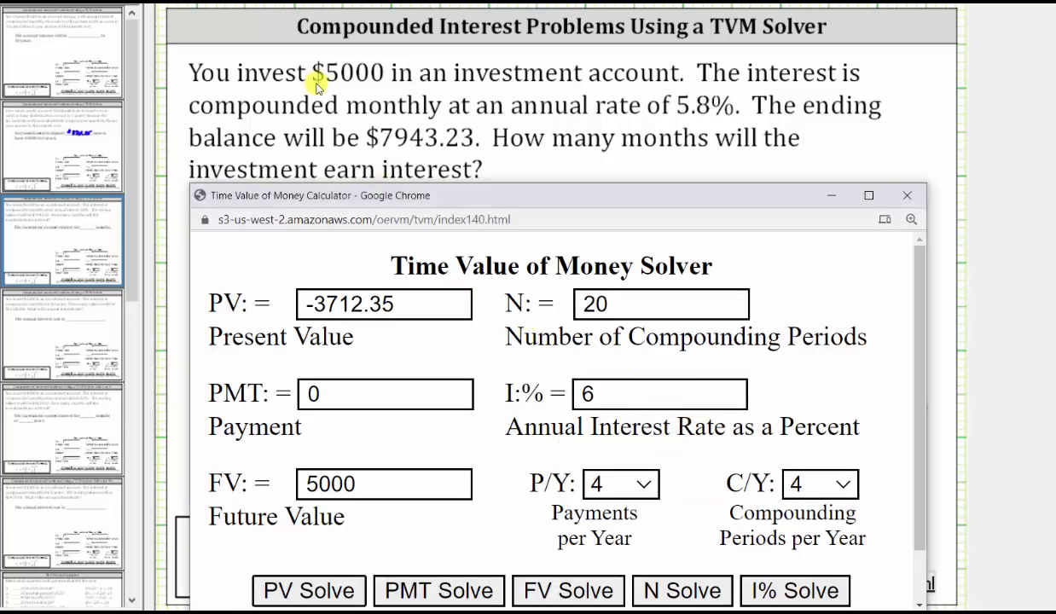
pyautogui.moveTo(401, 312); pyautogui.dragTo(284, 304)
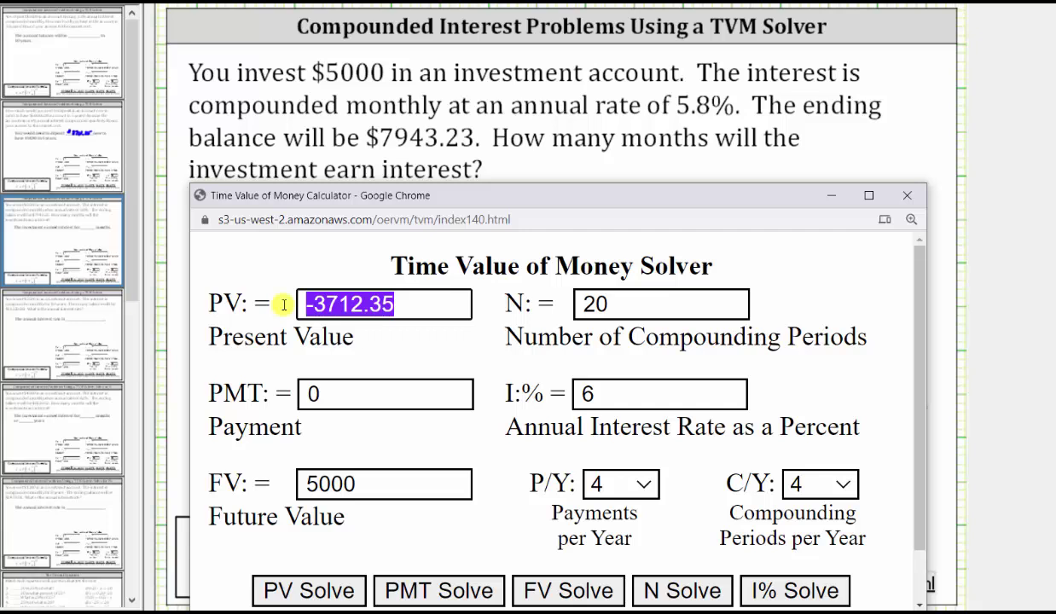
pyautogui.write('-5000')
pyautogui.press('Tab')
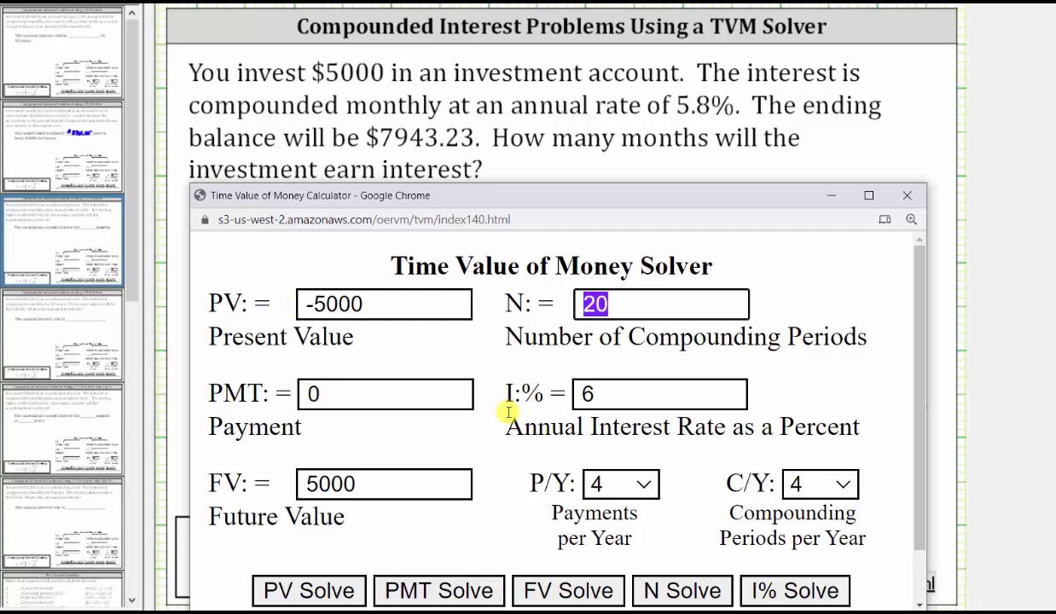
# Set the annual interest rate to 5.8 percent and the future value to 7943.23
pyautogui.moveTo(599, 393); pyautogui.dragTo(577, 395)
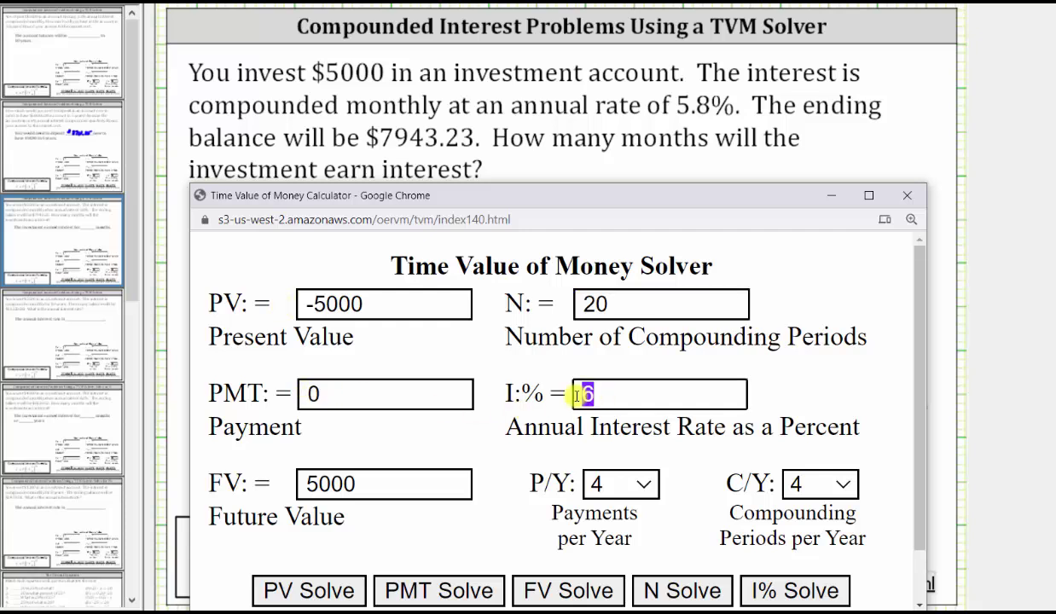
pyautogui.write('5.8')
pyautogui.moveTo(367, 484); pyautogui.dragTo(290, 484)
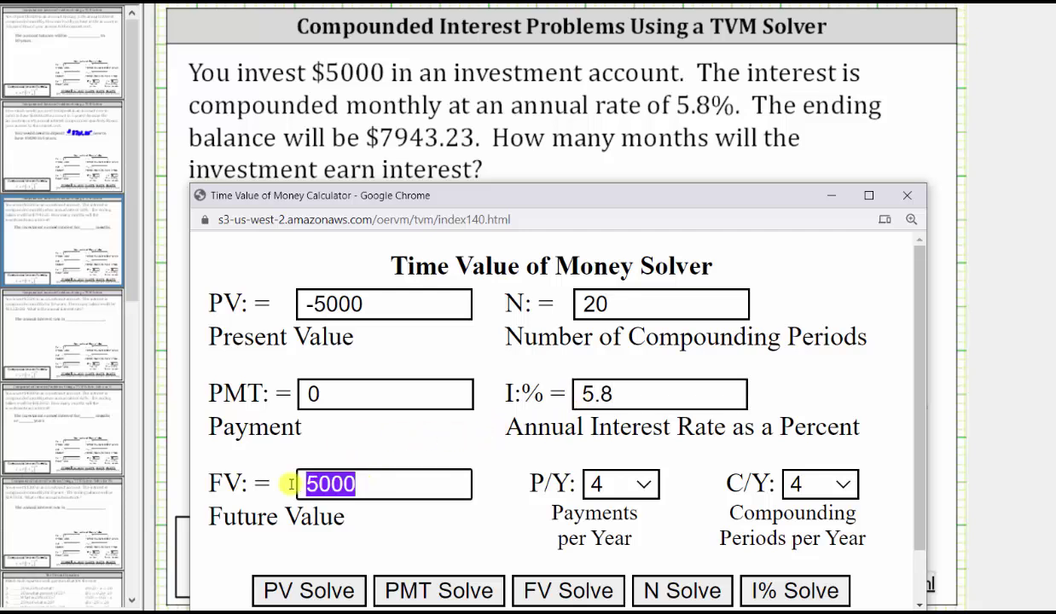
pyautogui.write('79')
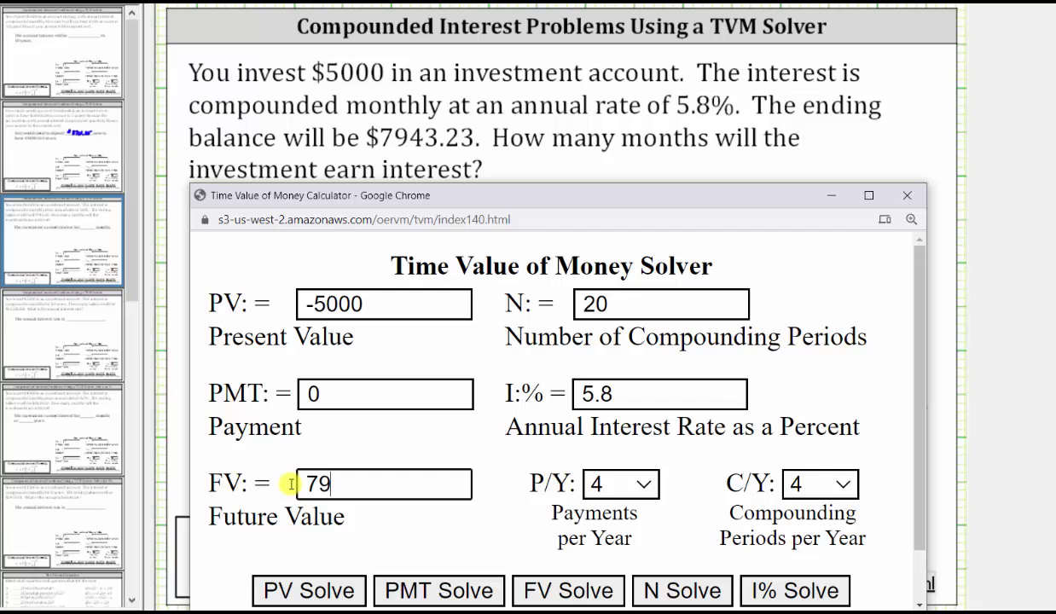
pyautogui.write('43.23')
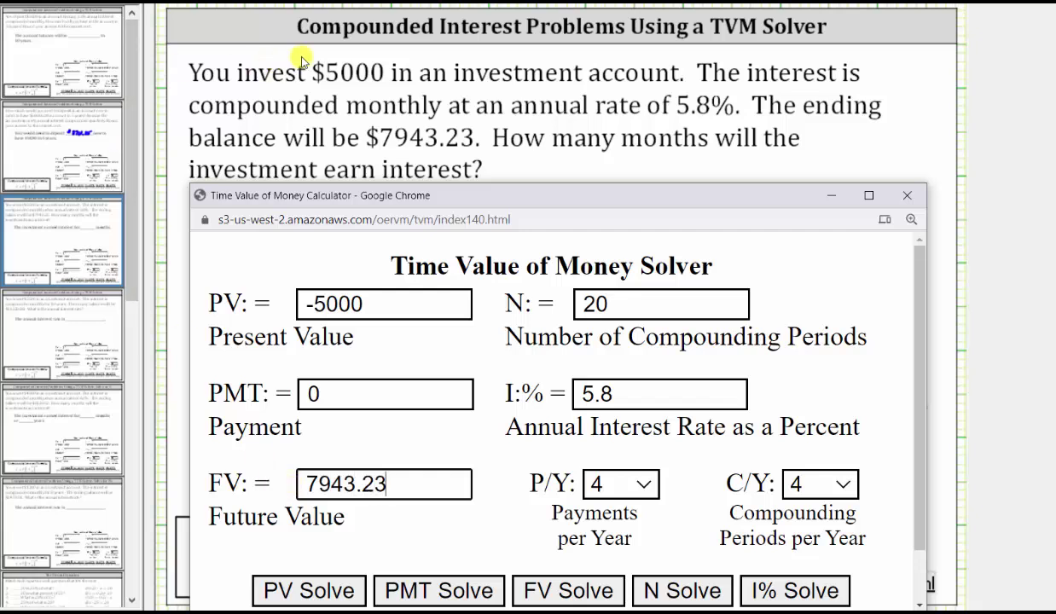
# Set the compounding periods per year to 12 and solve for the number of compounding periods
pyautogui.click(844, 486)
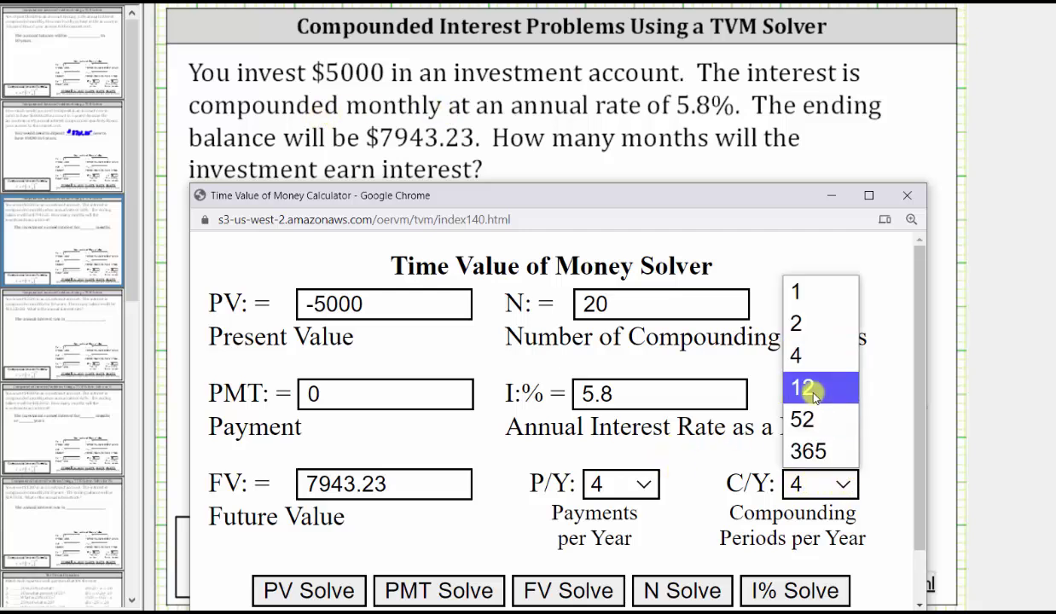
pyautogui.click(815, 391)
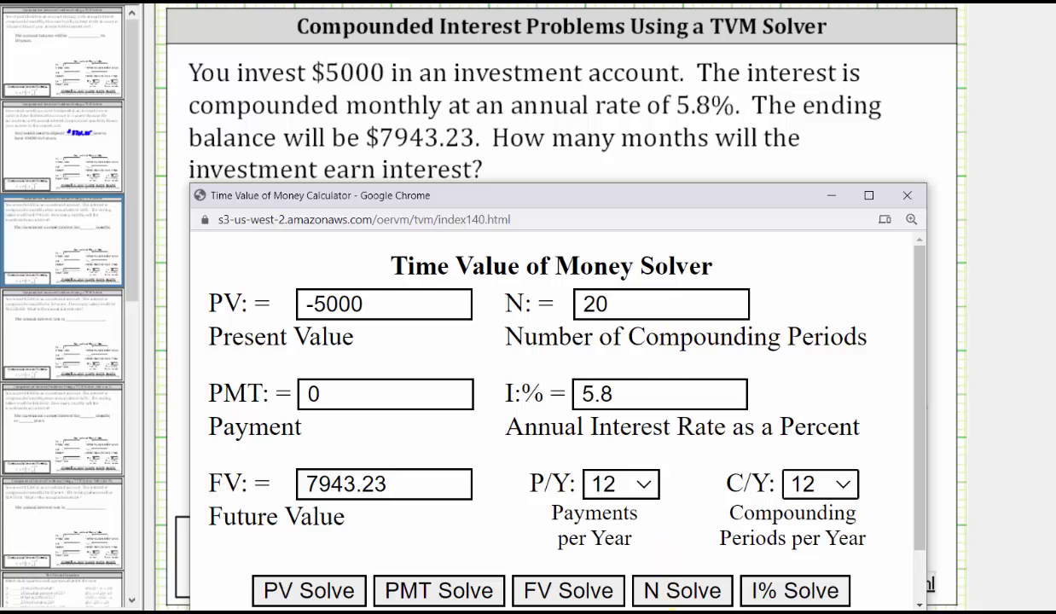
pyautogui.click(674, 591)
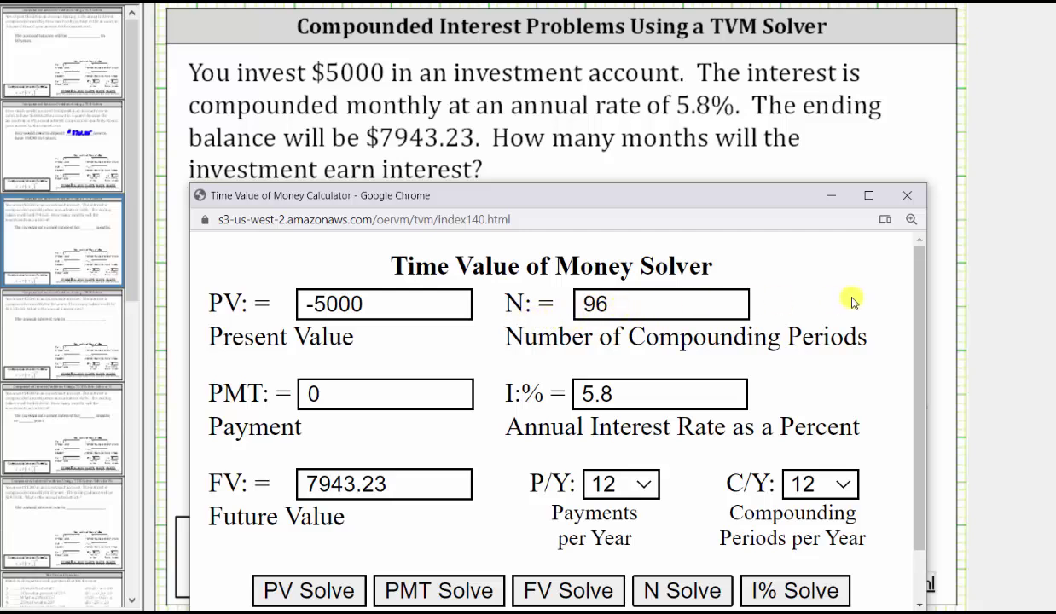
# Return to the problem slide and handwrite 96 in the blank for the number of months
pyautogui.click(646, 118)
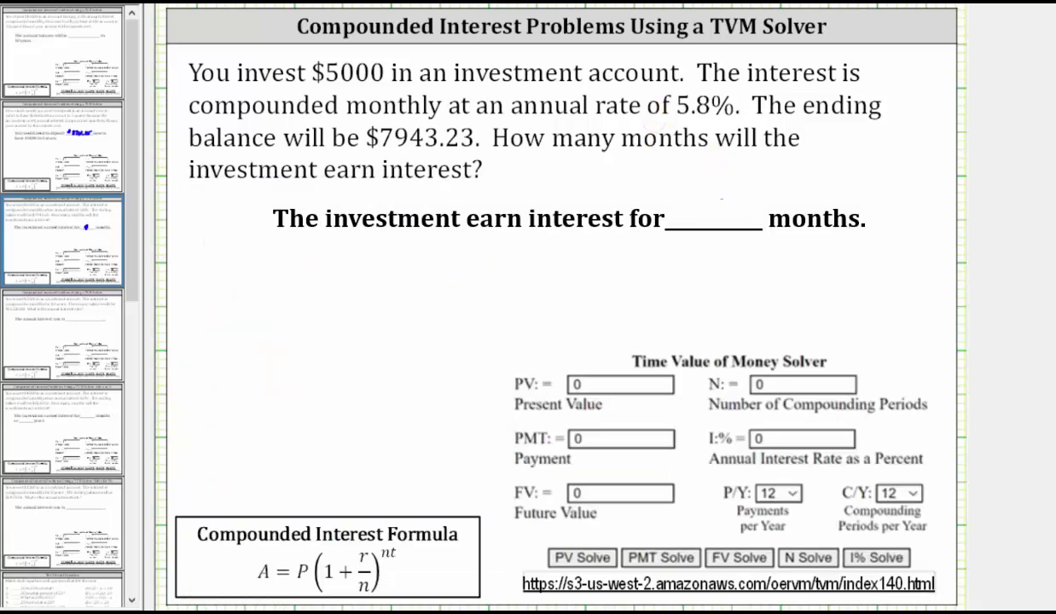
pyautogui.moveTo(705, 201); pyautogui.dragTo(700, 226)
pyautogui.moveTo(727, 199); pyautogui.dragTo(719, 218)
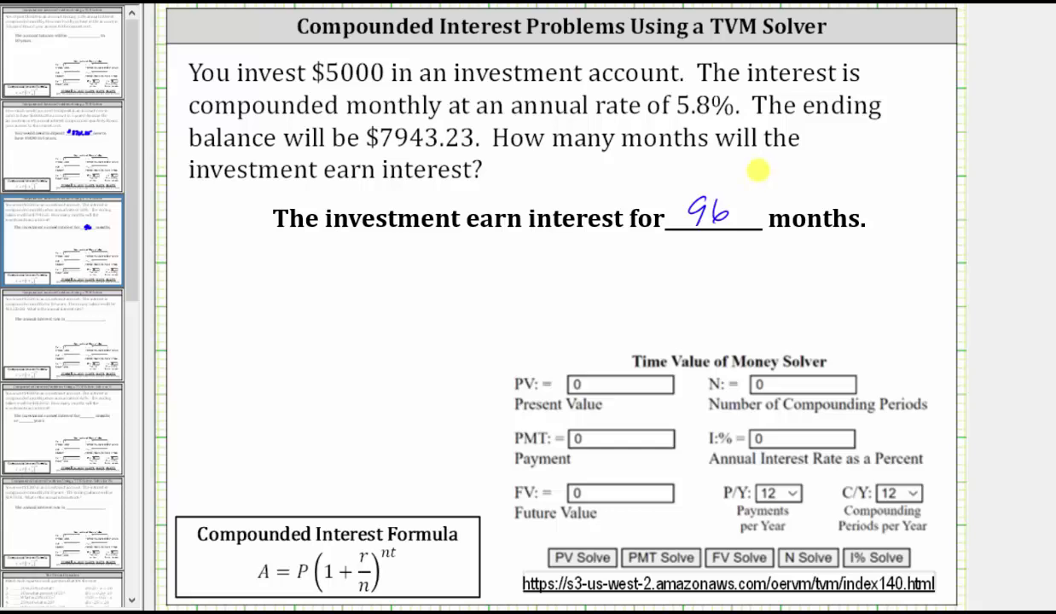
# Advance to the problem slide asking for the annual interest rate, then switch to the Time Value of Money Solver and set the number of compounding periods to 120
pyautogui.click(67, 333)
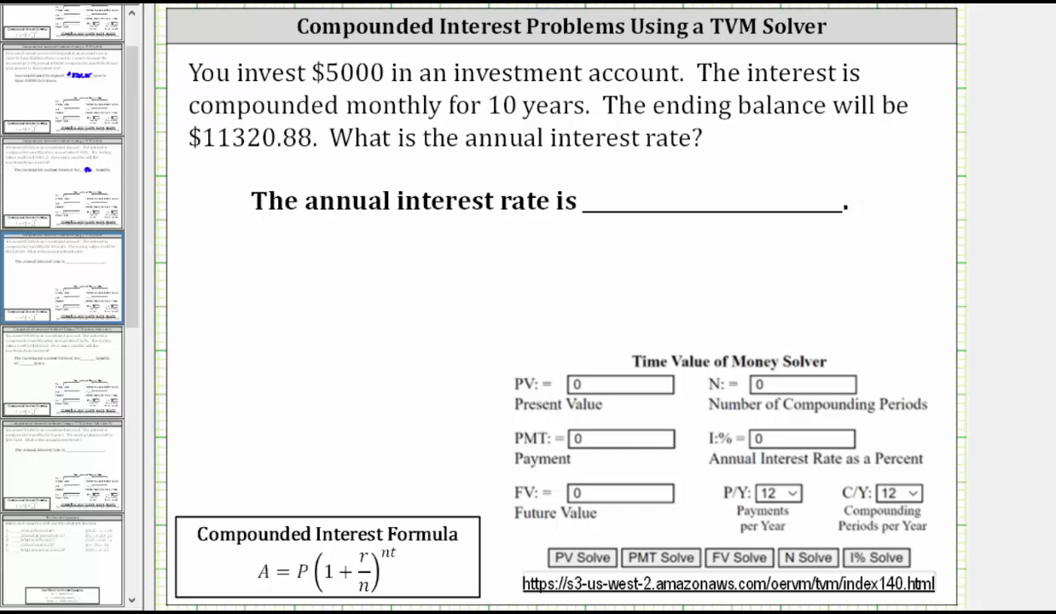
pyautogui.hotkey('alt', 'Tab')
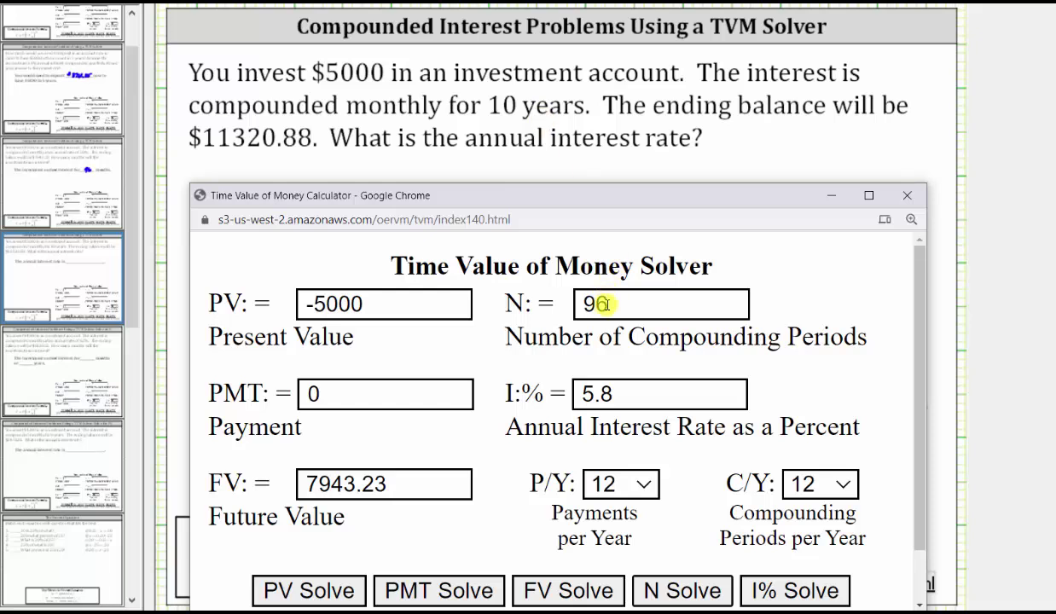
pyautogui.moveTo(602, 305); pyautogui.dragTo(545, 299)
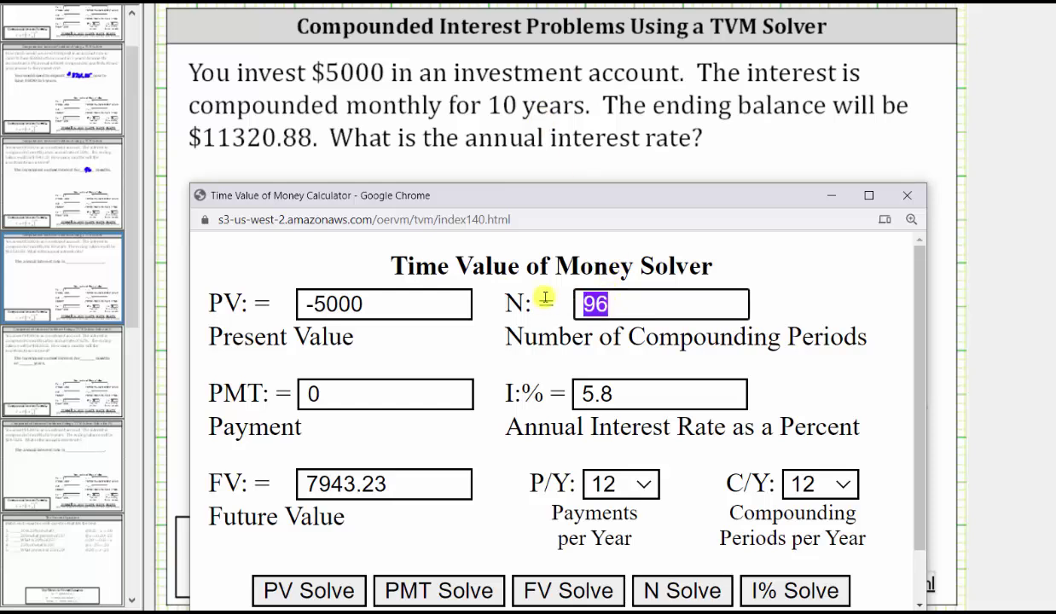
pyautogui.write('120')
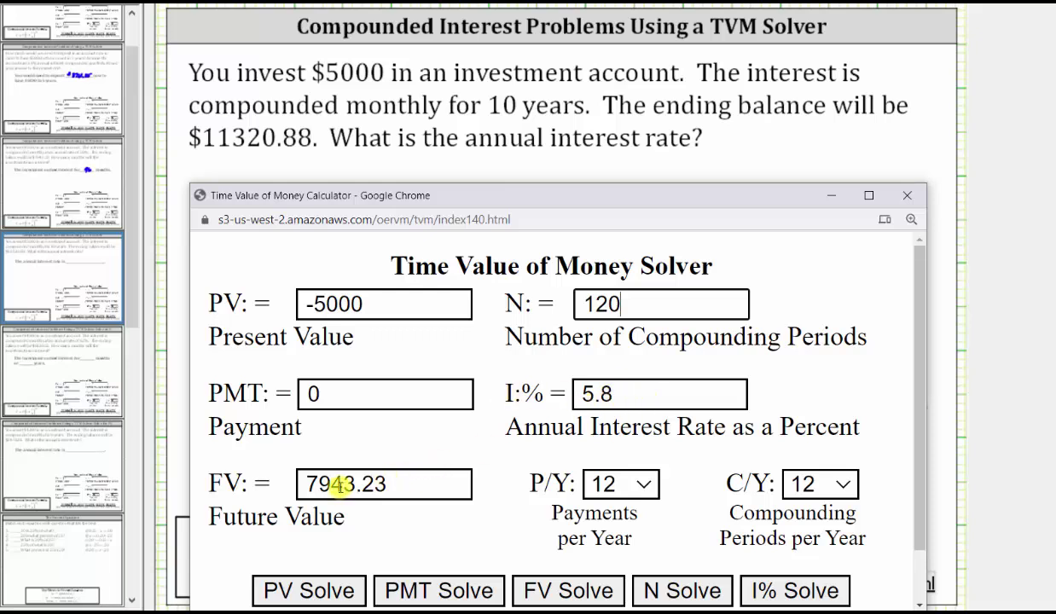
# Set the future value in the solver to 11320.88
pyautogui.moveTo(384, 483); pyautogui.dragTo(260, 489)
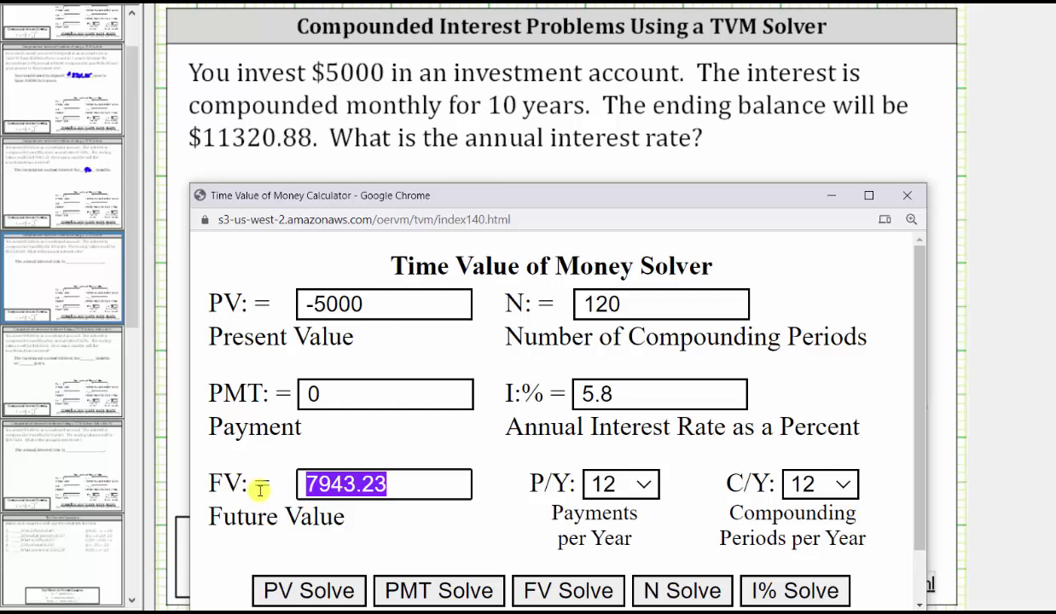
pyautogui.write('11')
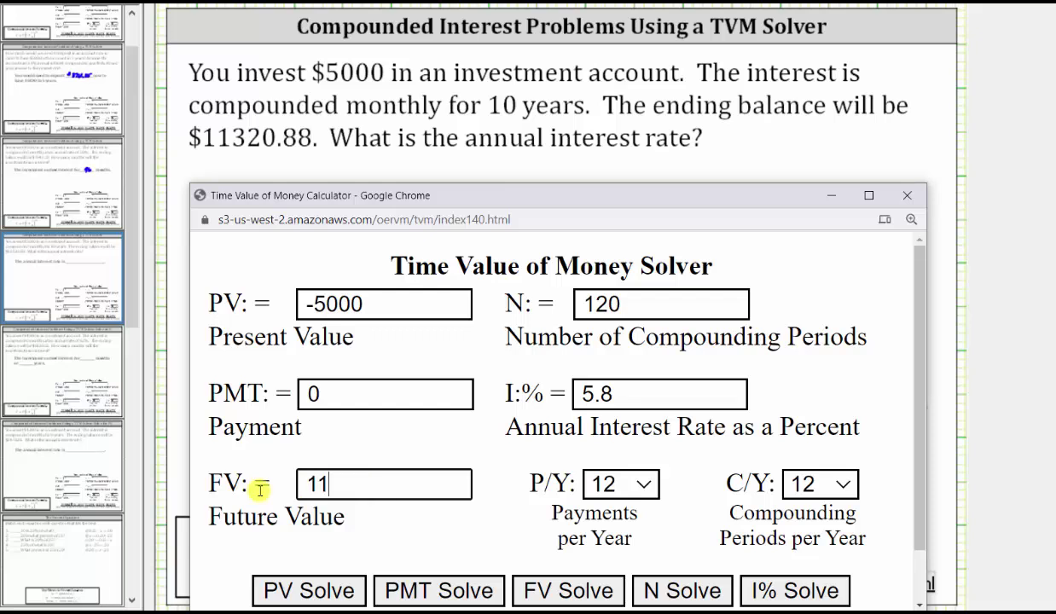
pyautogui.write('320.88')
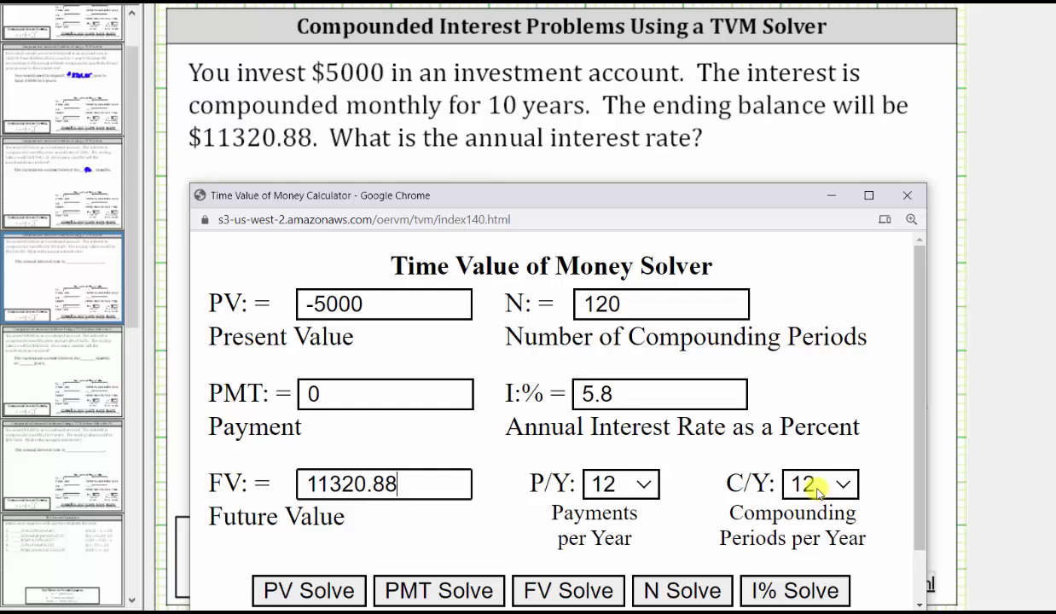
# Solve for the annual interest rate and handwrite 8.2% in the answer blank on the problem slide
pyautogui.click(799, 592)
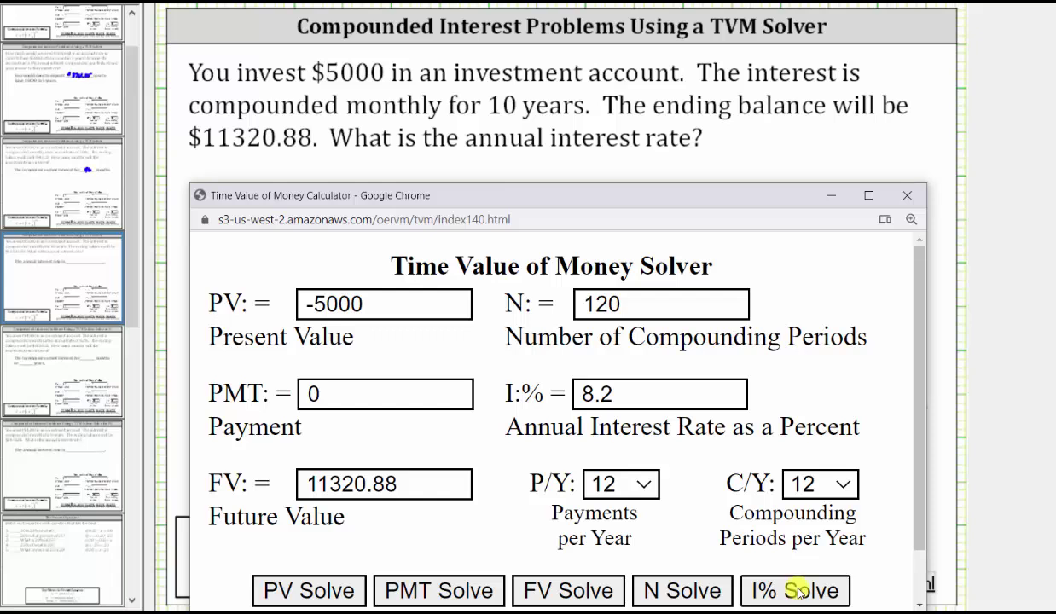
pyautogui.moveTo(653, 185)
pyautogui.mouseDown()
pyautogui.moveTo(707, 205)
pyautogui.moveTo(744, 182)
pyautogui.mouseUp()
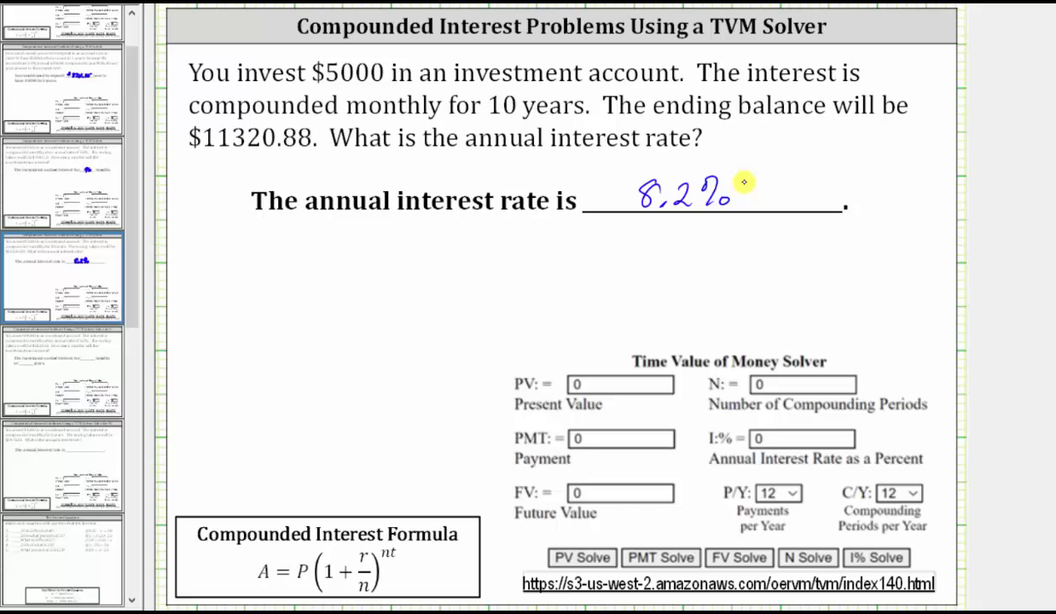